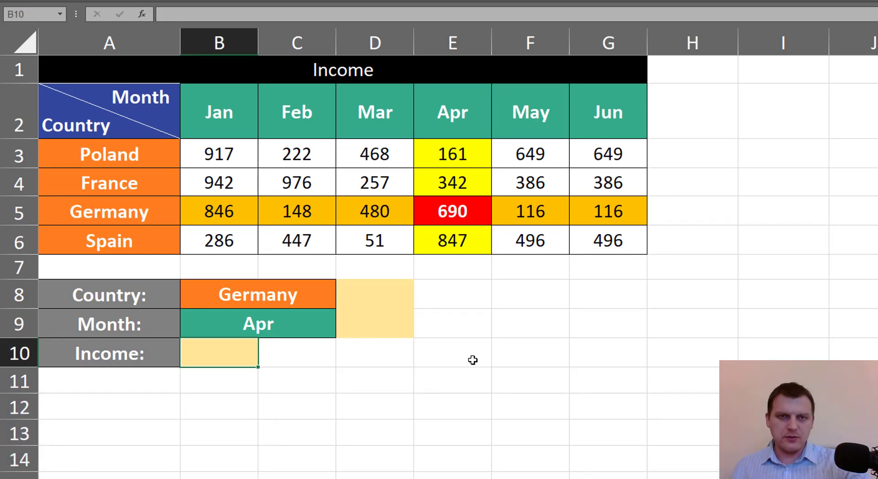
# - Enter =MATCH(B8,A3:A6,0) in D8 to find the selected country's position in the country list
pyautogui.click(387, 297)
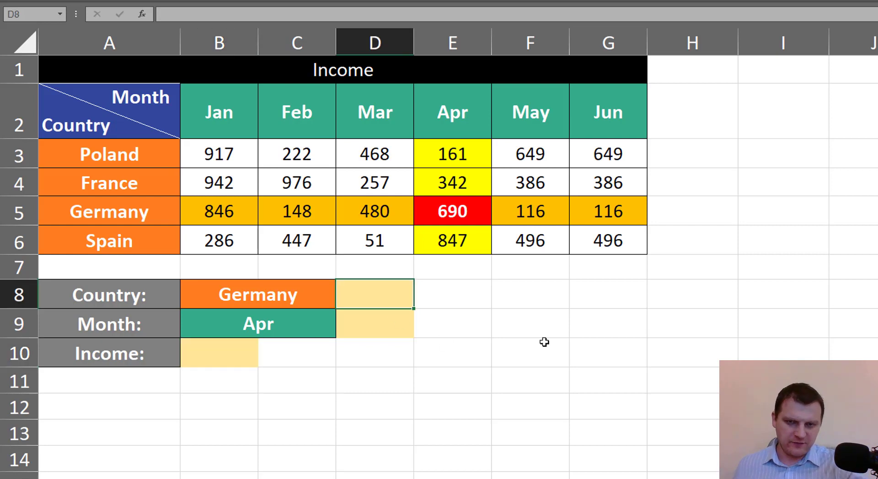
pyautogui.write('=ma')
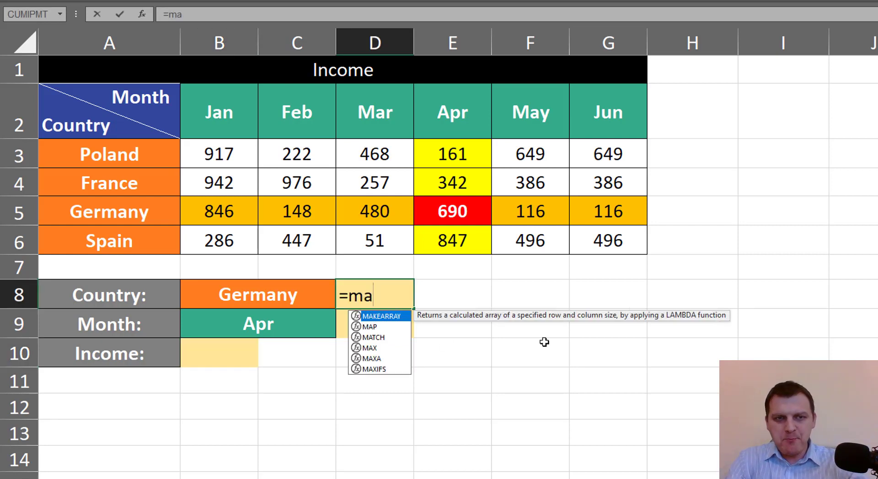
pyautogui.write('t')
pyautogui.press('Tab')
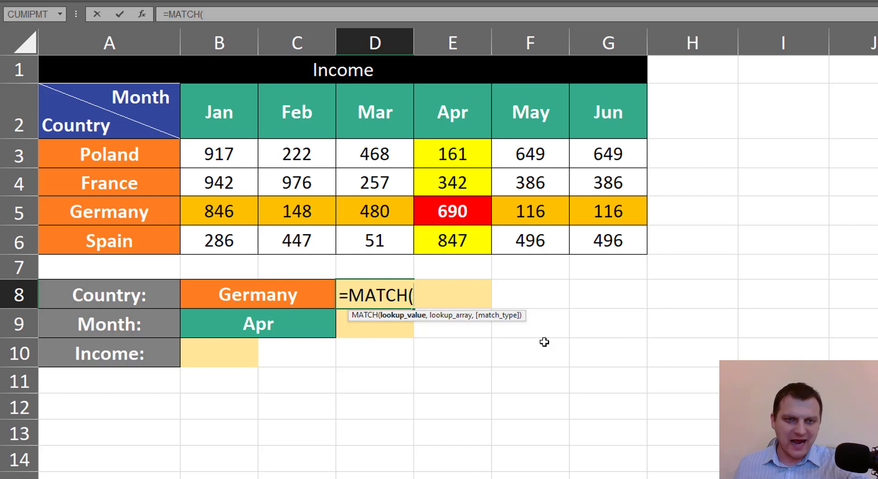
pyautogui.click(264, 300)
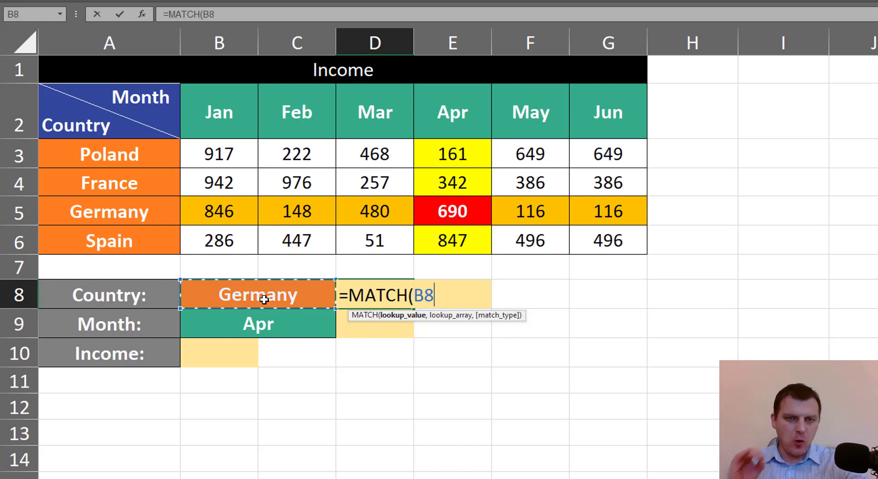
pyautogui.write(',')
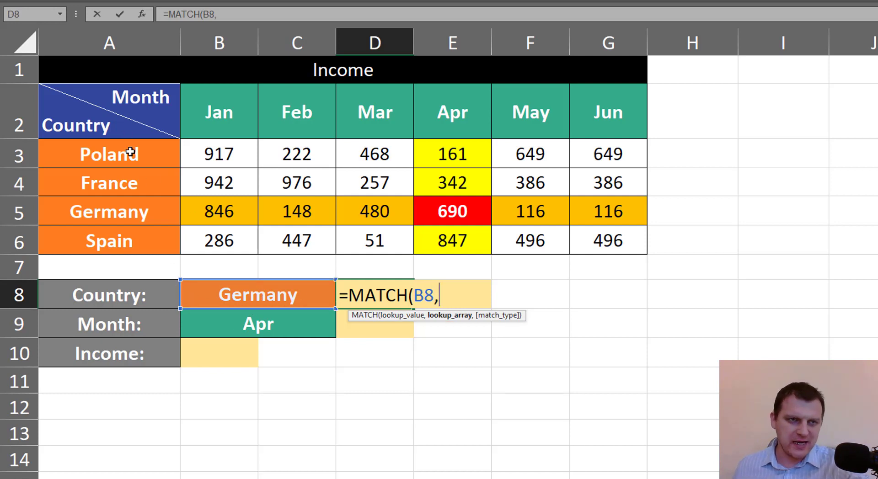
pyautogui.moveTo(131, 153); pyautogui.dragTo(130, 243)
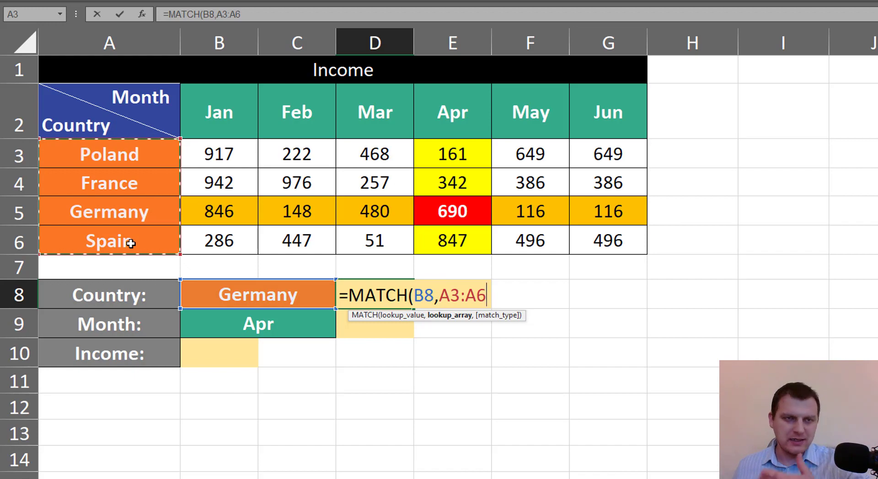
pyautogui.write(',')
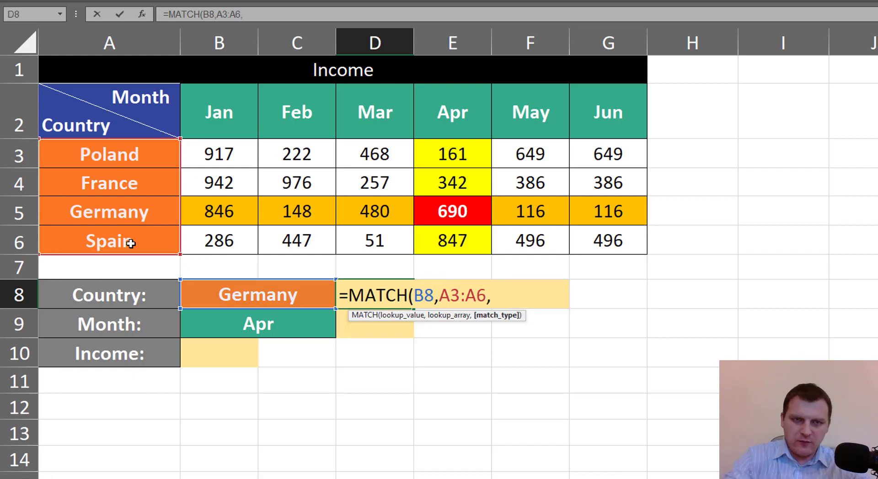
pyautogui.write('0)')
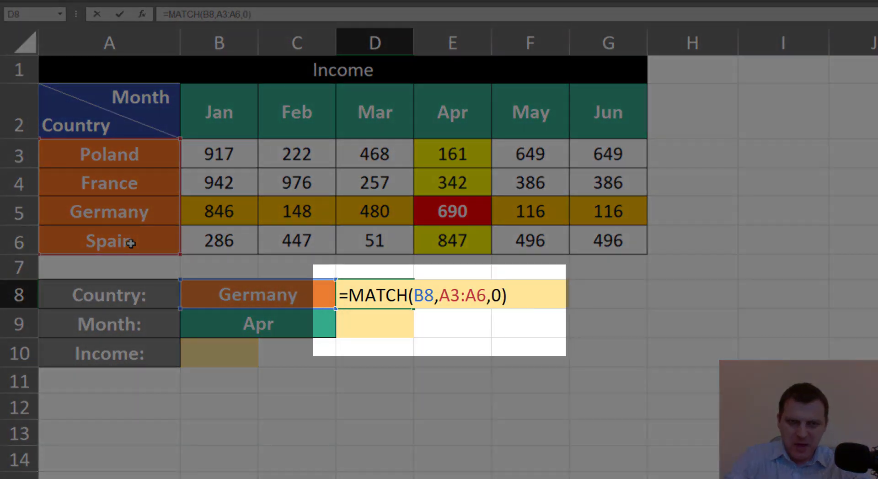
pyautogui.press('Return')
# - Enter =MATCH(B9,B2:G2,0) in D9 to find the selected month's position in the header row
pyautogui.write('=ma')
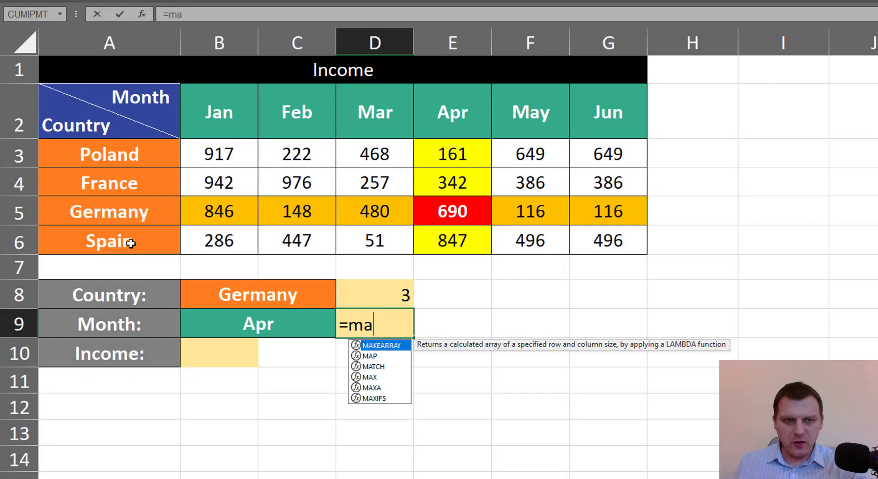
pyautogui.write('TCH(')
pyautogui.press('Tab')
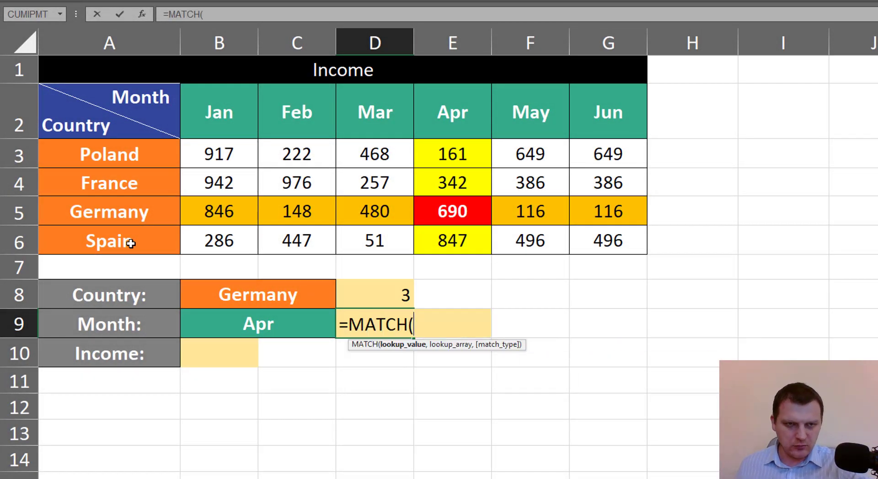
pyautogui.click(247, 325)
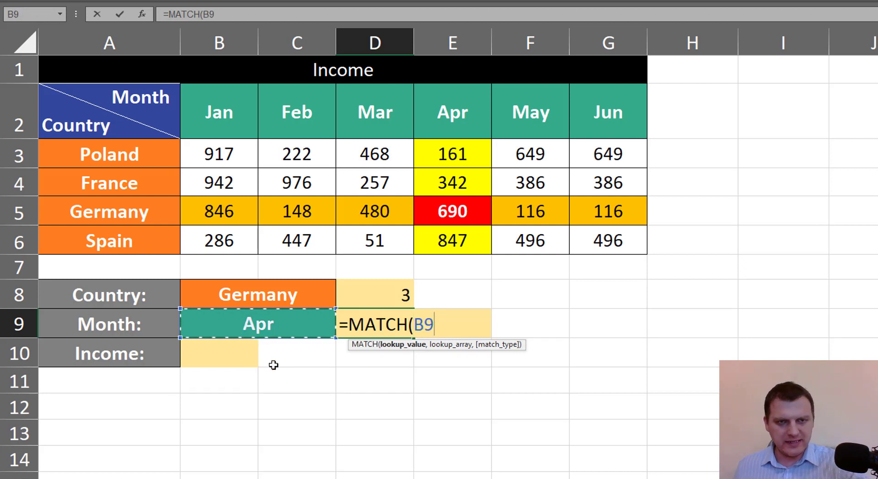
pyautogui.write(',')
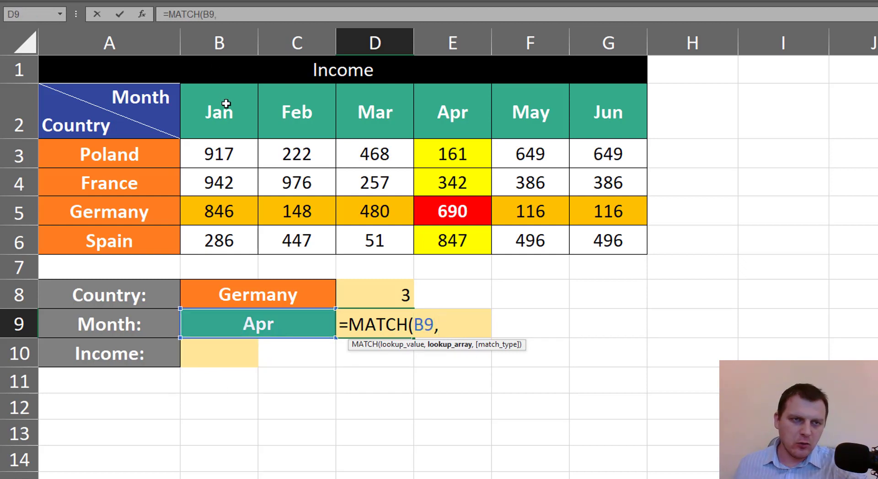
pyautogui.moveTo(226, 108); pyautogui.dragTo(598, 113)
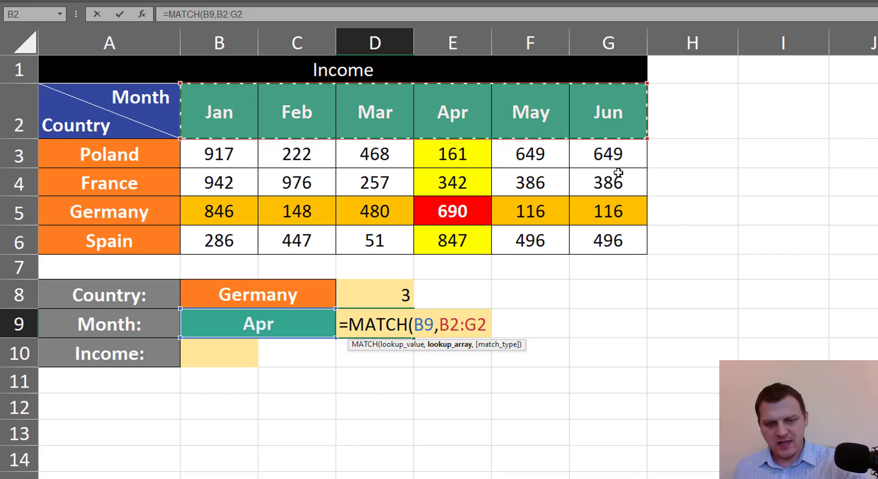
pyautogui.write(',0)')
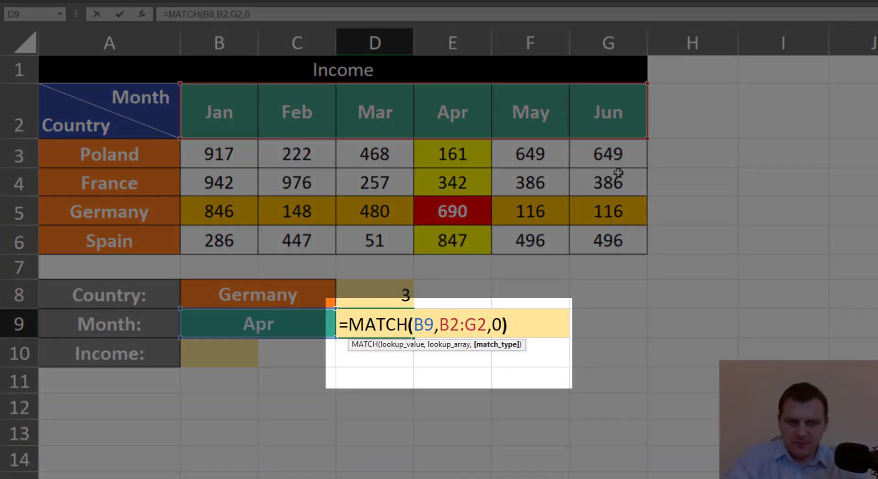
pyautogui.hotkey('ctrl', 'Return')
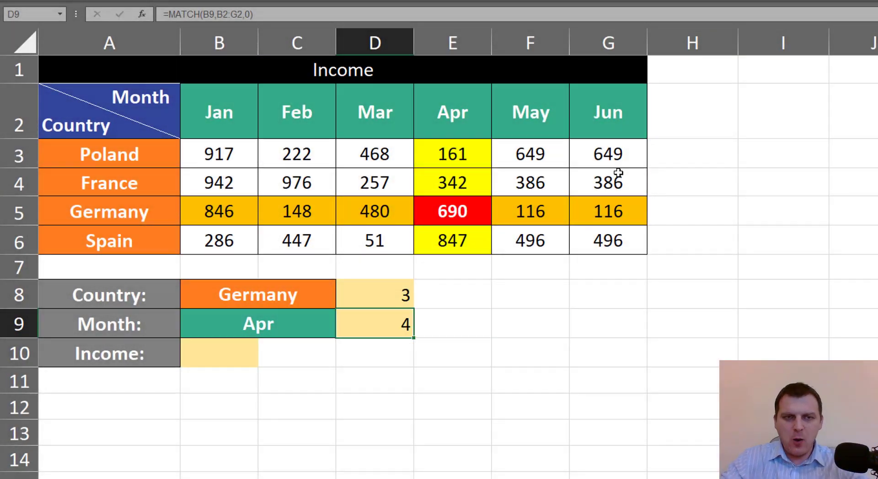
# - Enter =INDEX(B3:G6,D8,D9) in B10 to return the income for the selected country and month
pyautogui.moveTo(239, 213); pyautogui.dragTo(593, 214)
pyautogui.moveTo(465, 156); pyautogui.dragTo(470, 234)
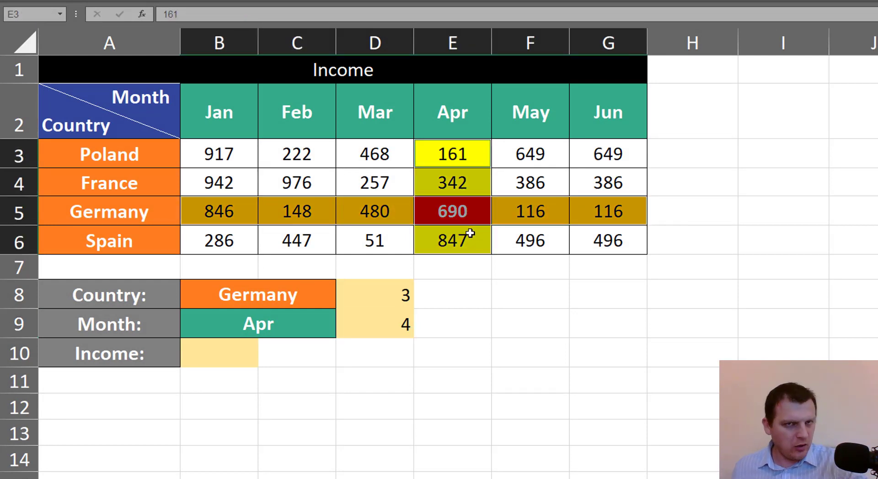
pyautogui.click(232, 358)
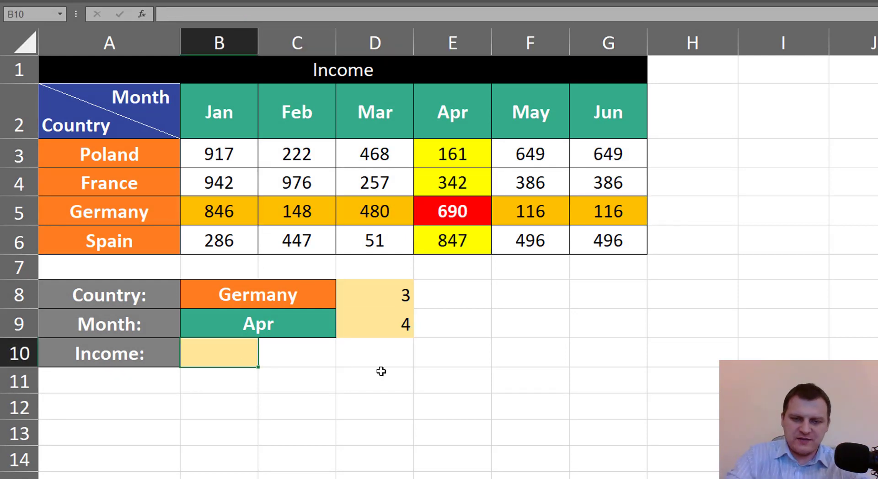
pyautogui.write('=in')
pyautogui.press('Tab')
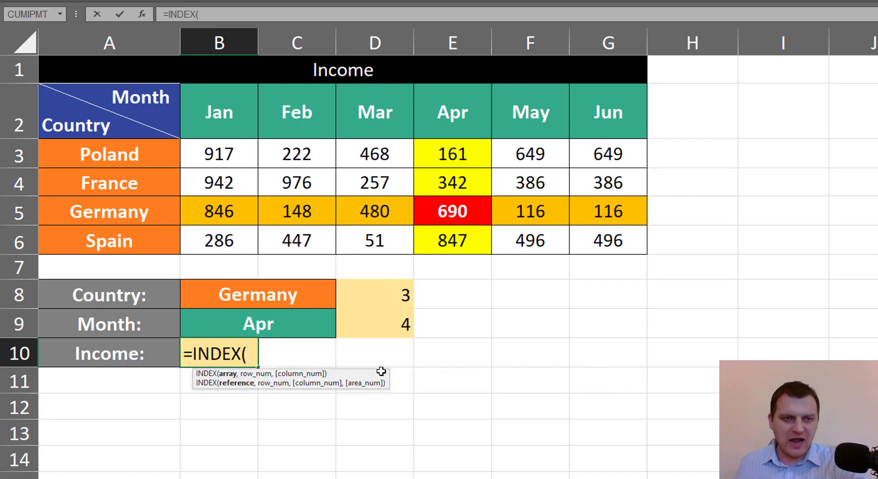
pyautogui.moveTo(232, 158); pyautogui.dragTo(588, 233)
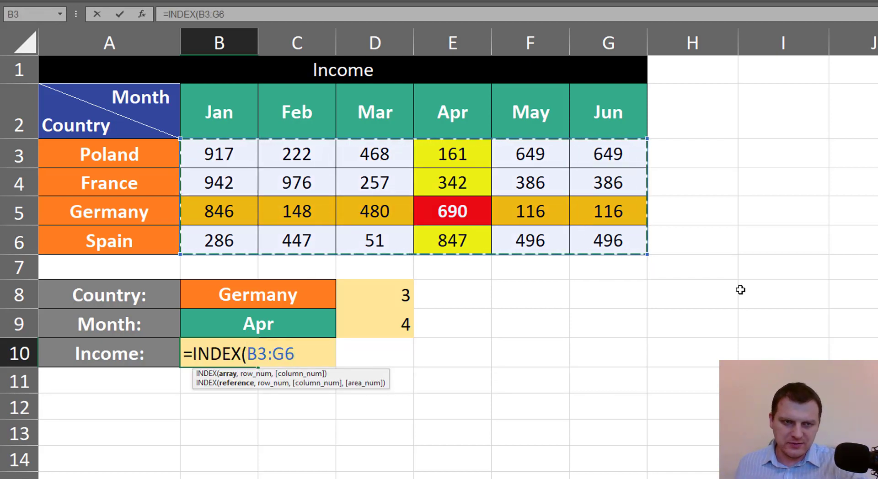
pyautogui.write(',')
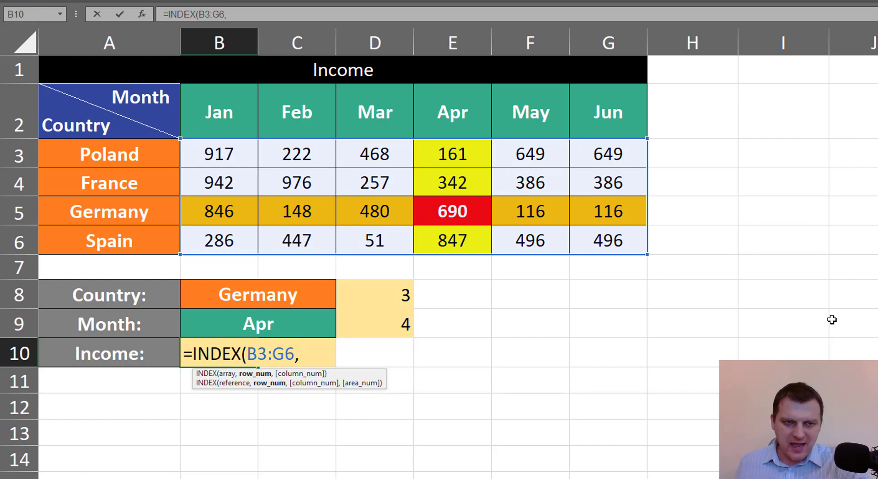
pyautogui.click(399, 297)
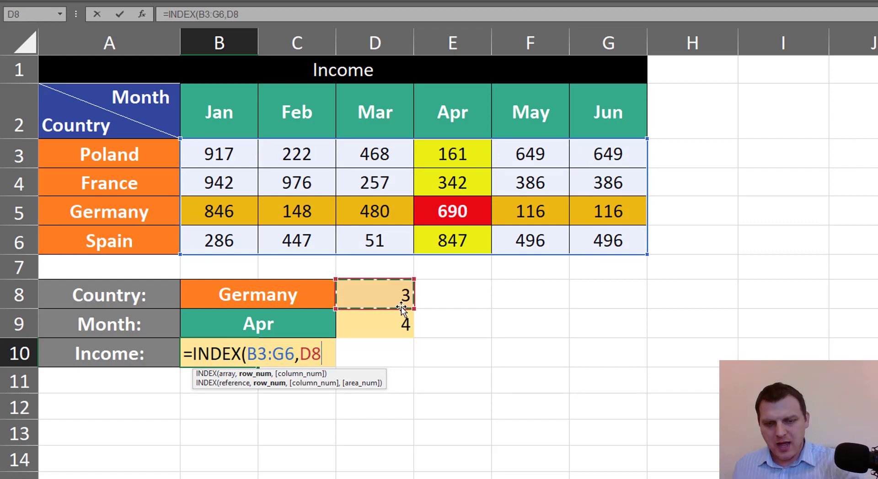
pyautogui.write(',')
pyautogui.click(398, 322)
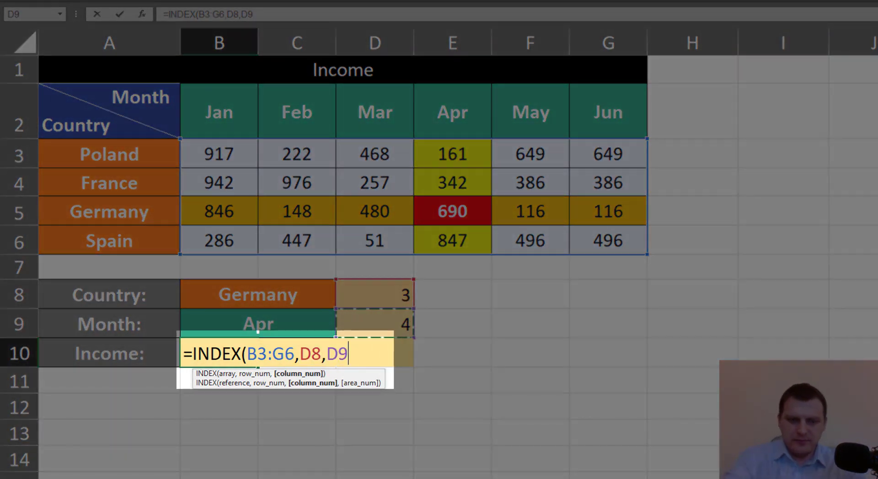
pyautogui.write(')')
pyautogui.hotkey('ctrl', 'Return')
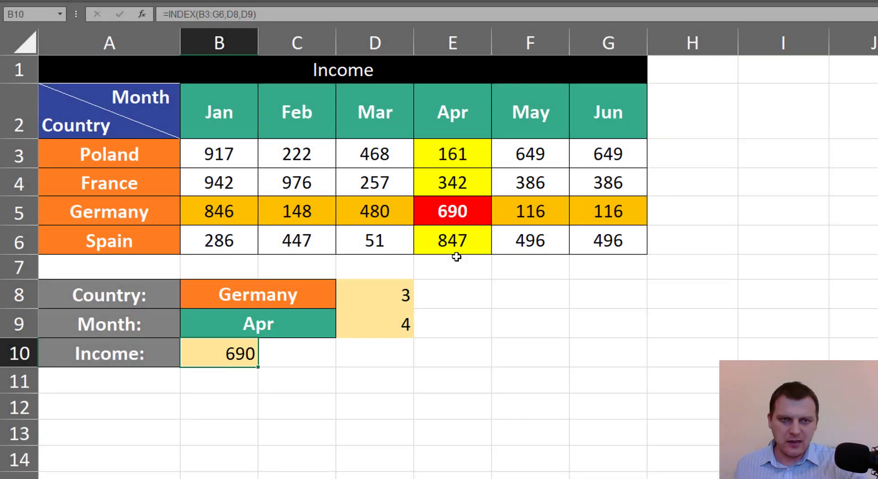
# - Set the lookup country to France and the lookup month to Mar to test the formulas
pyautogui.click(456, 212)
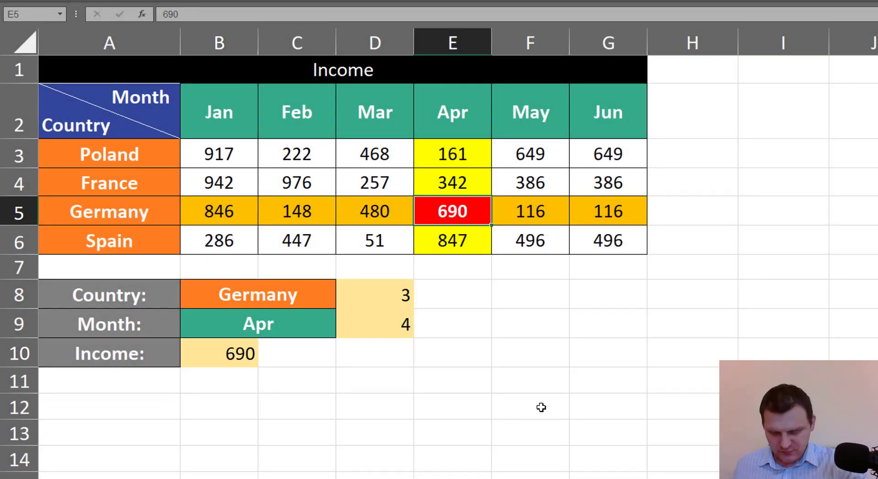
pyautogui.click(295, 305)
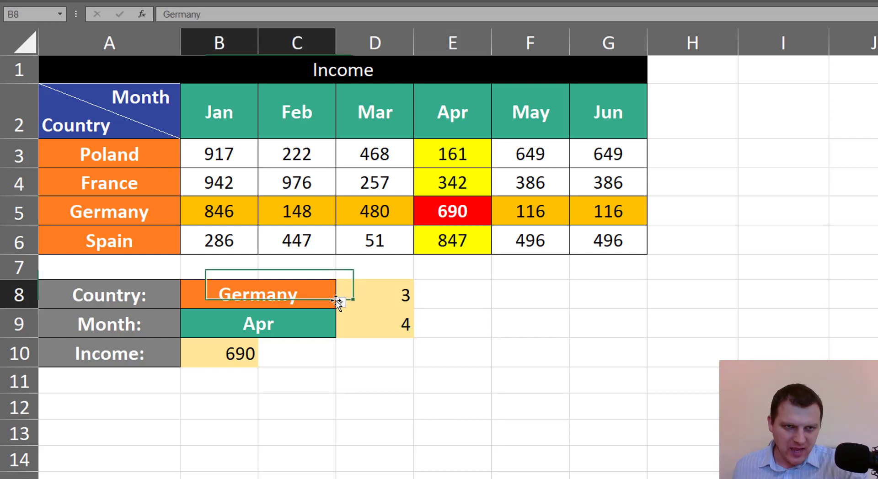
pyautogui.click(341, 303)
pyautogui.click(283, 323)
pyautogui.click(302, 332)
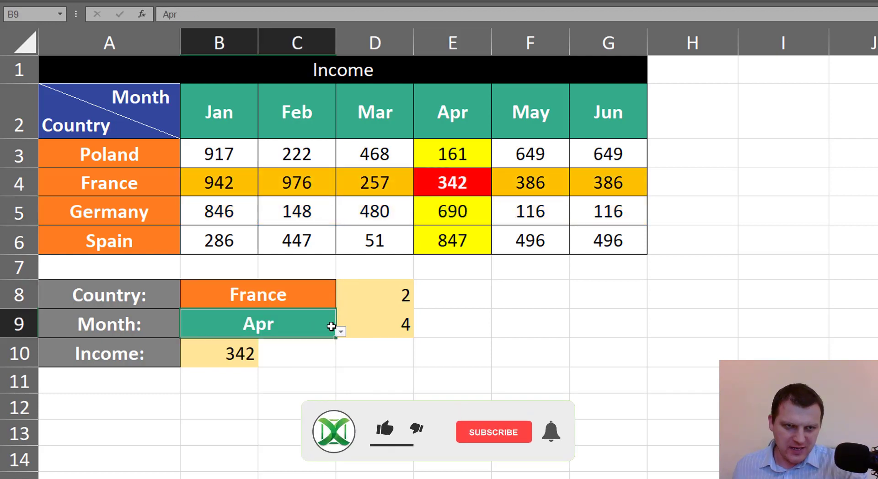
pyautogui.click(340, 332)
pyautogui.click(290, 363)
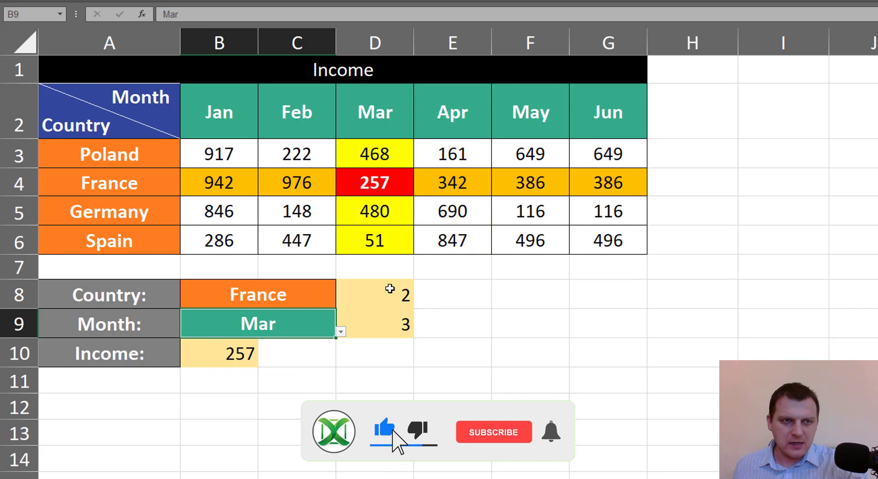
# - Copy the expression MATCH(B8,A3:A6,0) from D8 without its equals sign, leaving the cell's formula as it is
pyautogui.click(378, 328)
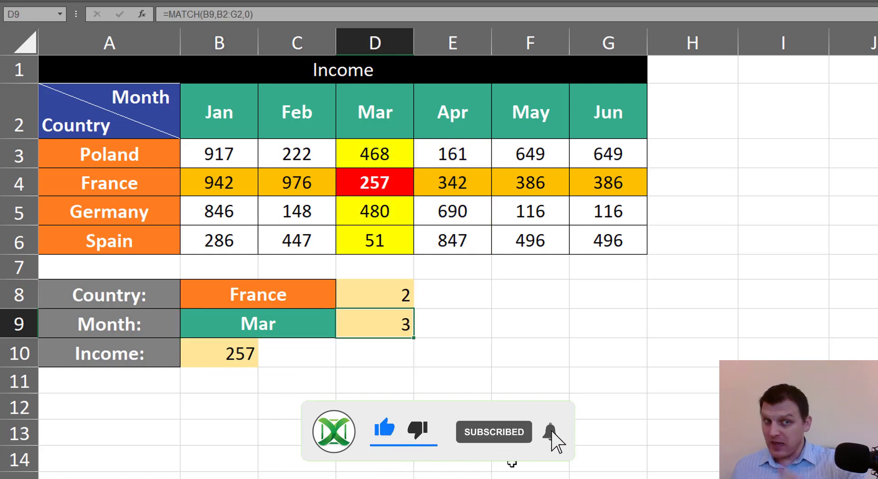
pyautogui.click(224, 358)
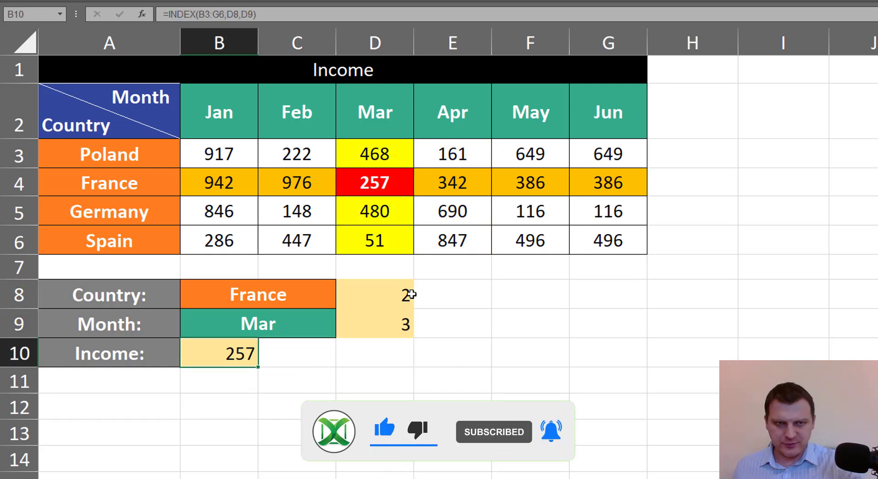
pyautogui.click(410, 295)
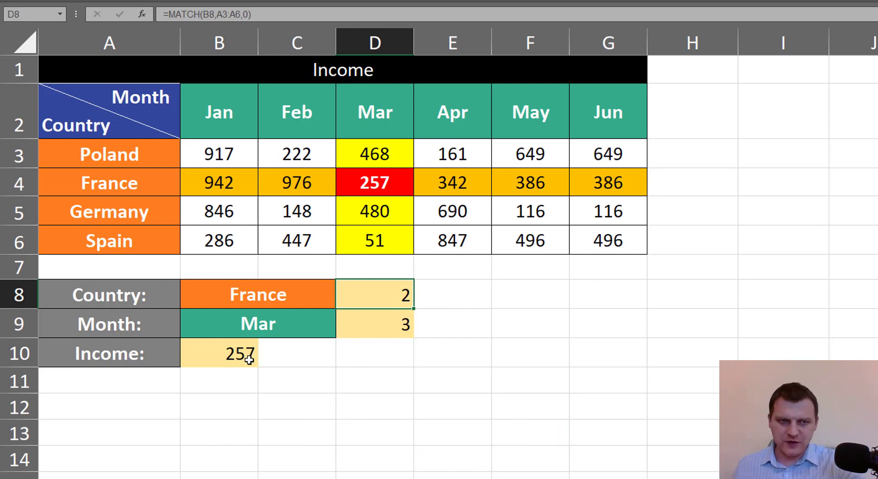
pyautogui.doubleClick(389, 300)
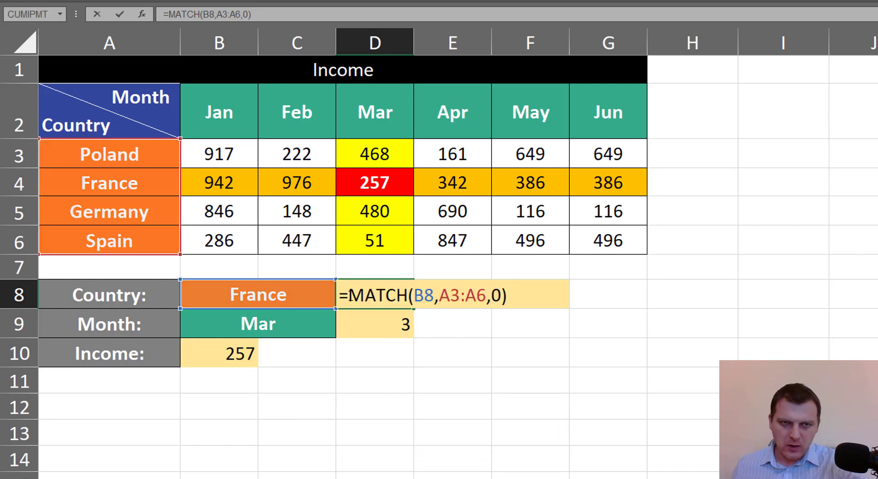
pyautogui.moveTo(348, 296); pyautogui.dragTo(560, 296)
pyautogui.hotkey('ctrl', 'c')
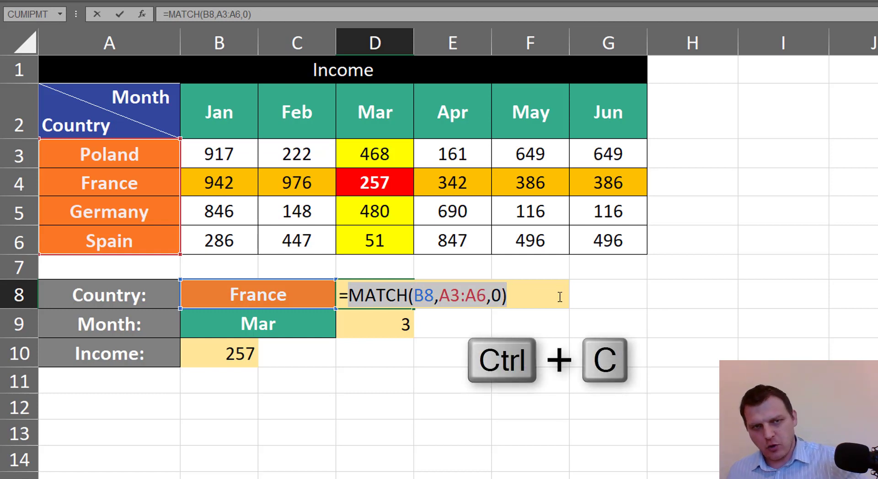
pyautogui.press('Escape')
# - Replace the D8 reference in B10's INDEX formula with the copied MATCH(B8,A3:A6,0) expression
pyautogui.click(215, 353)
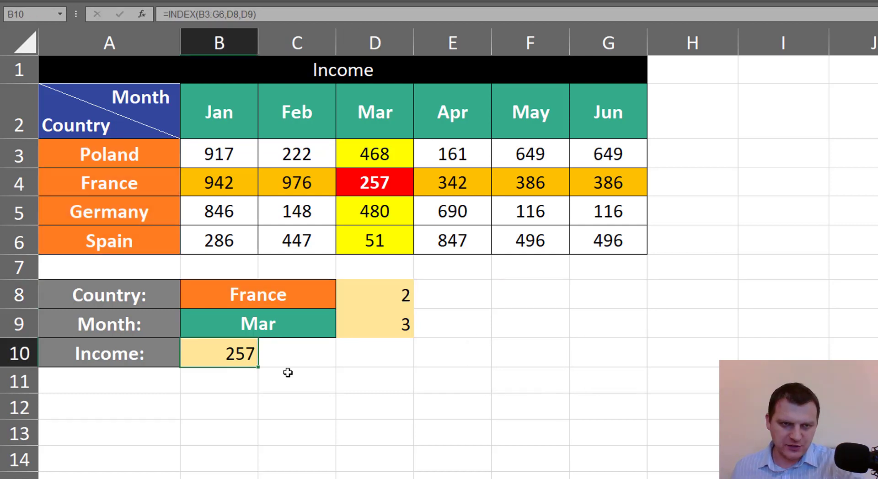
pyautogui.press('F2')
pyautogui.doubleClick(311, 353)
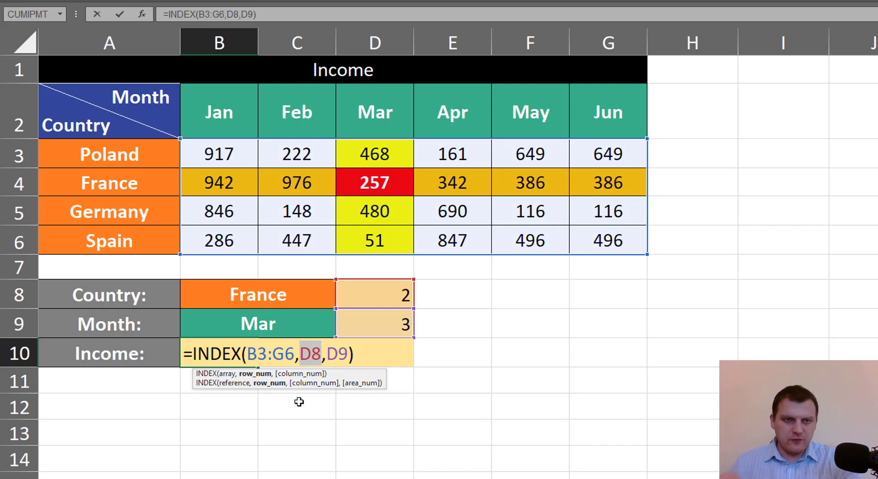
pyautogui.hotkey('ctrl', 'v')
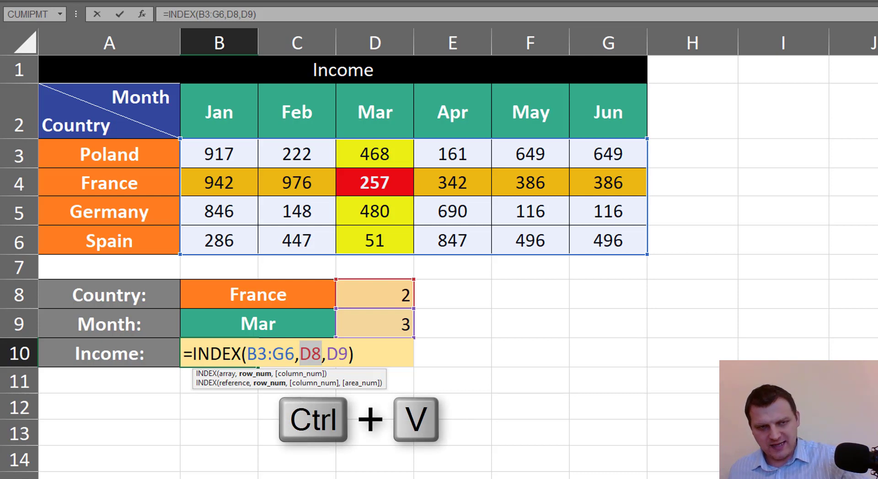
pyautogui.hotkey('ctrl', 'v')
pyautogui.press('Return')
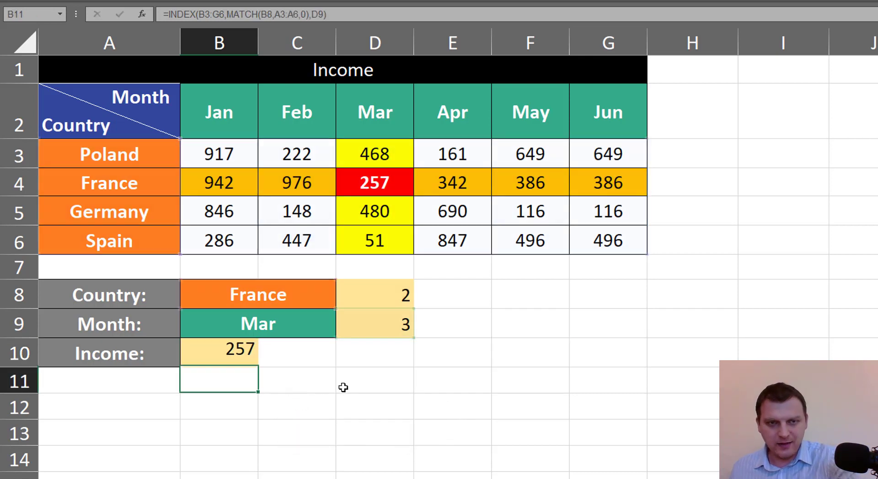
# - Copy the expression MATCH(B9,B2:G2,0) from D9 without its equals sign, leaving the cell's formula as it is
pyautogui.click(398, 320)
pyautogui.press('F2')
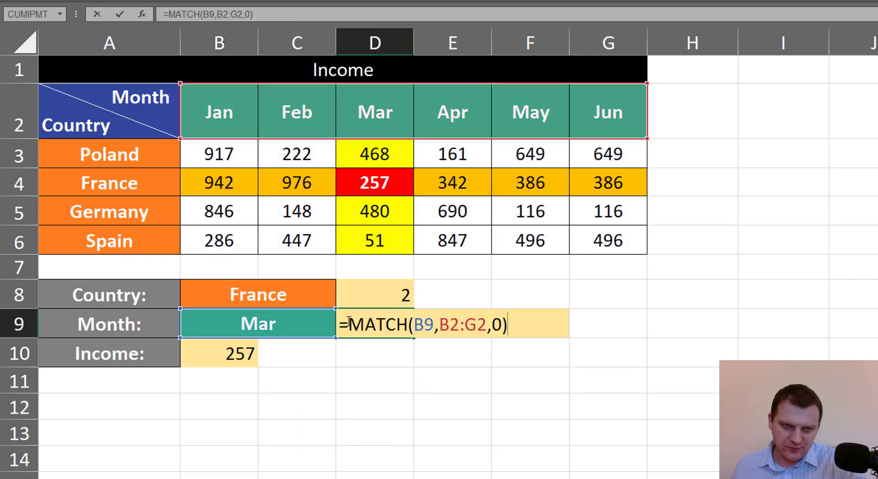
pyautogui.moveTo(349, 323); pyautogui.dragTo(570, 317)
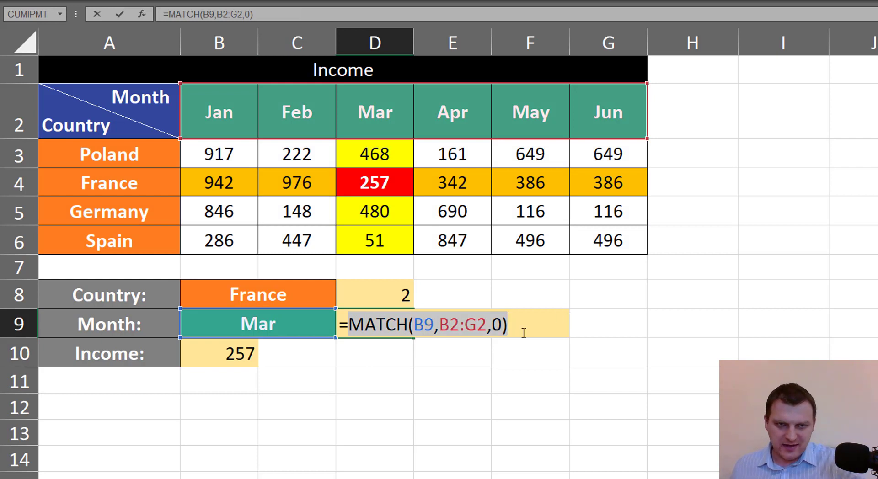
pyautogui.hotkey('ctrl', 'c')
pyautogui.press('Escape')
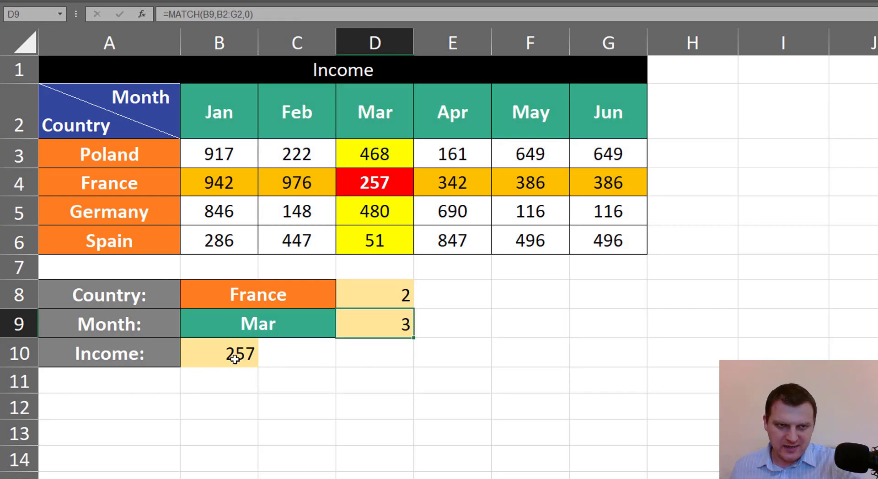
# - Replace the D9 reference in B10's formula with the copied MATCH(B9,B2:G2,0) expression
pyautogui.click(237, 357)
pyautogui.press('F2')
pyautogui.doubleClick(476, 355)
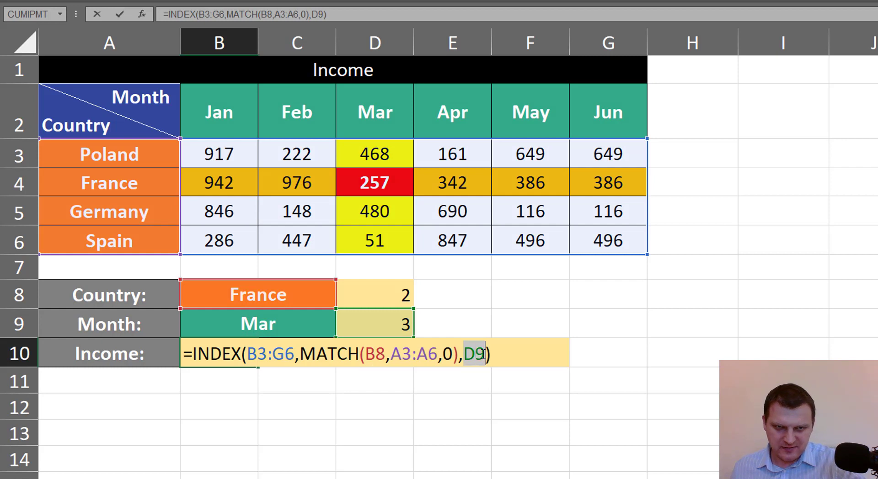
pyautogui.hotkey('ctrl', 'v')
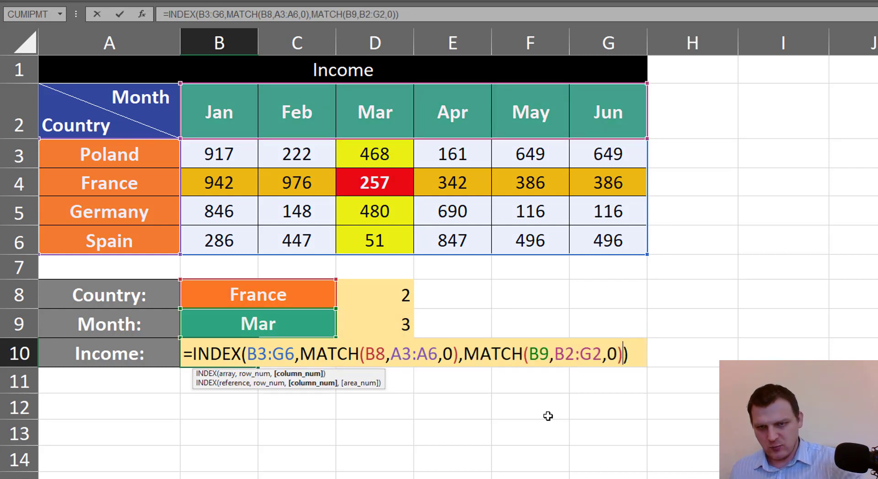
pyautogui.press('Return')
# - Delete the helper formulas in D8:D9 and review the nested INDEX and MATCH formula in B10
pyautogui.moveTo(396, 298); pyautogui.dragTo(402, 322)
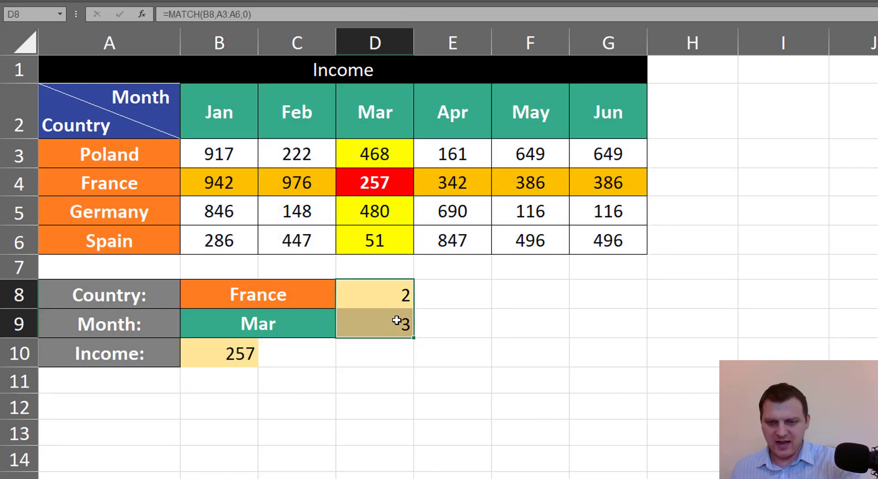
pyautogui.press('Delete')
pyautogui.click(229, 353)
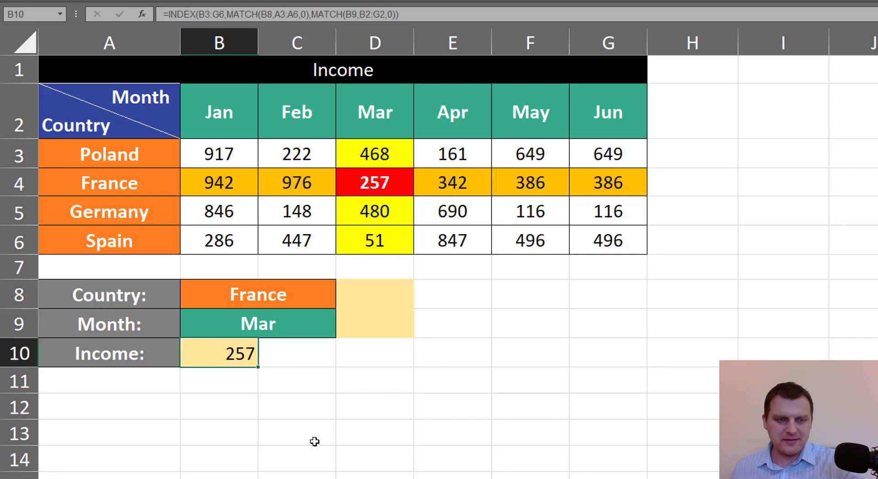
pyautogui.press('F2')
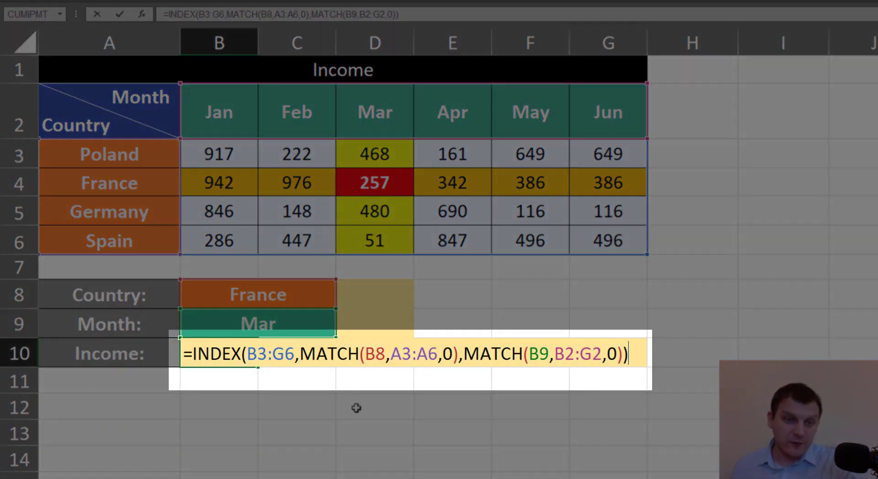
pyautogui.press('Escape')
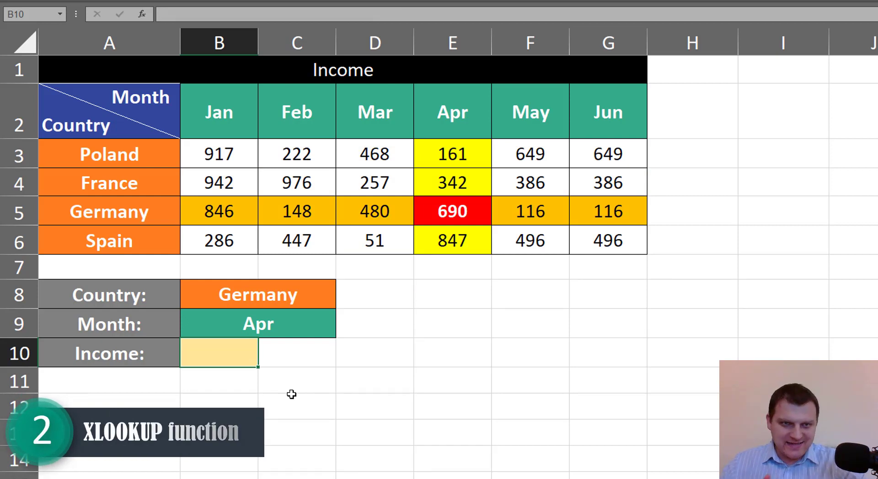
# - Enter =XLOOKUP(B8,A3:A6,B3:G6) in the empty B10 to return the selected country's whole income row, and inspect the spilled values
pyautogui.write('=xl')
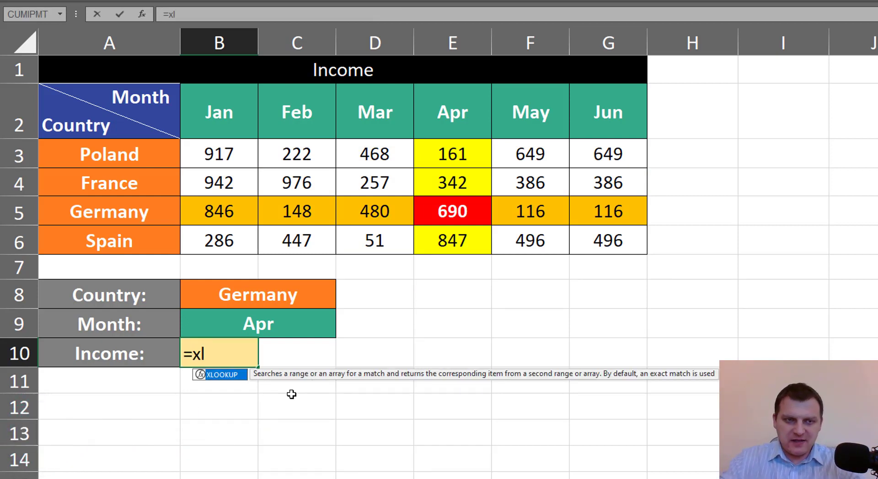
pyautogui.press('Tab')
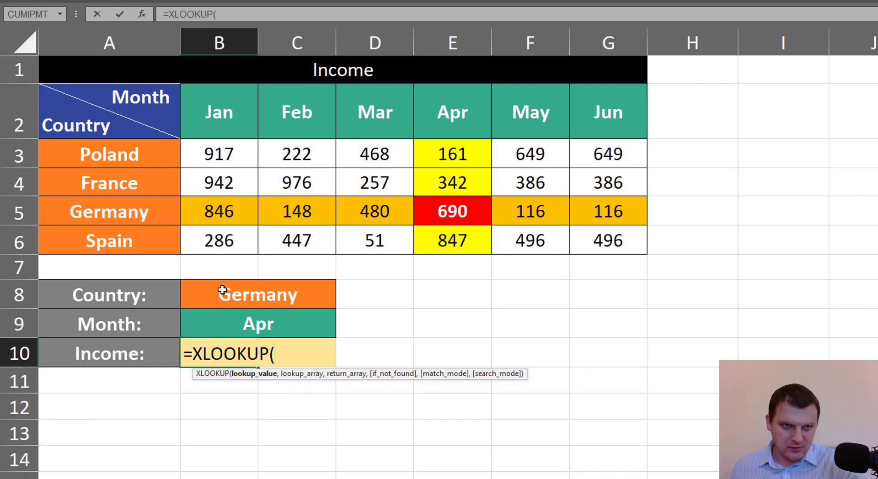
pyautogui.click(225, 292)
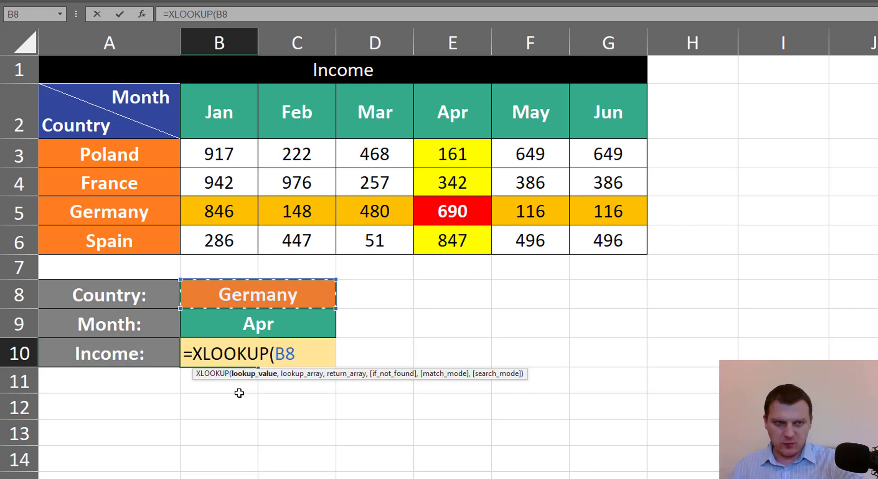
pyautogui.write(',')
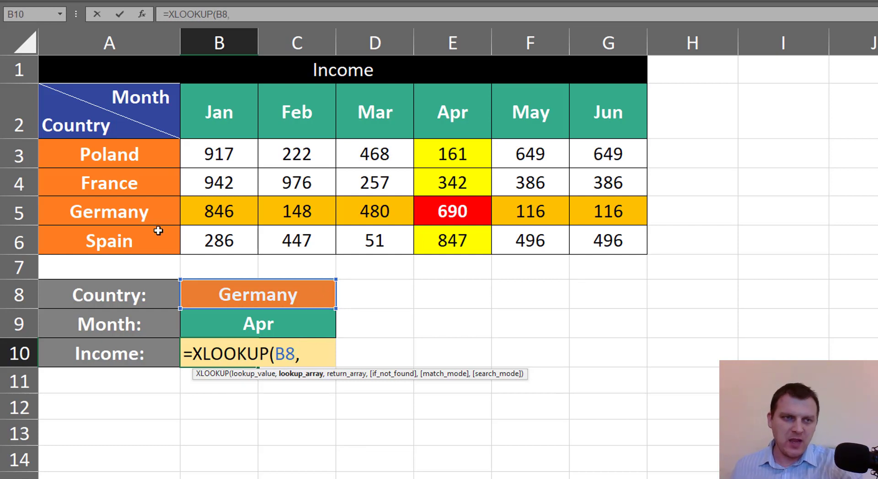
pyautogui.moveTo(140, 147); pyautogui.dragTo(145, 232)
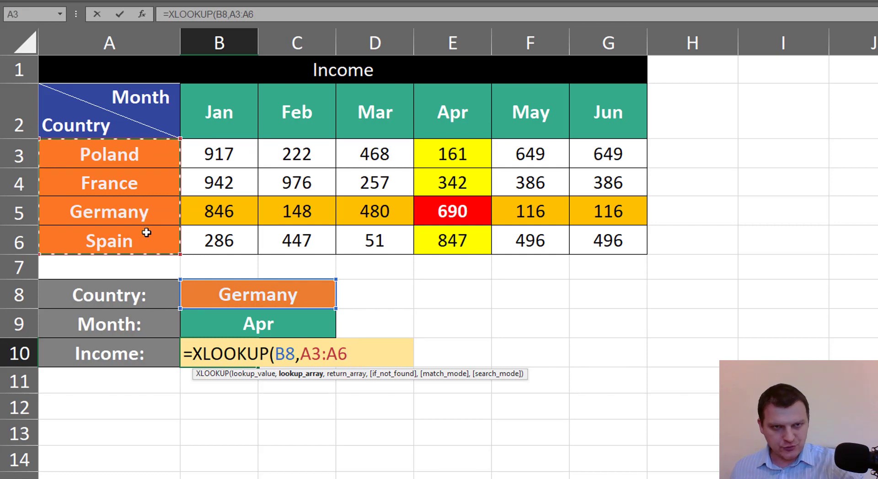
pyautogui.write(',')
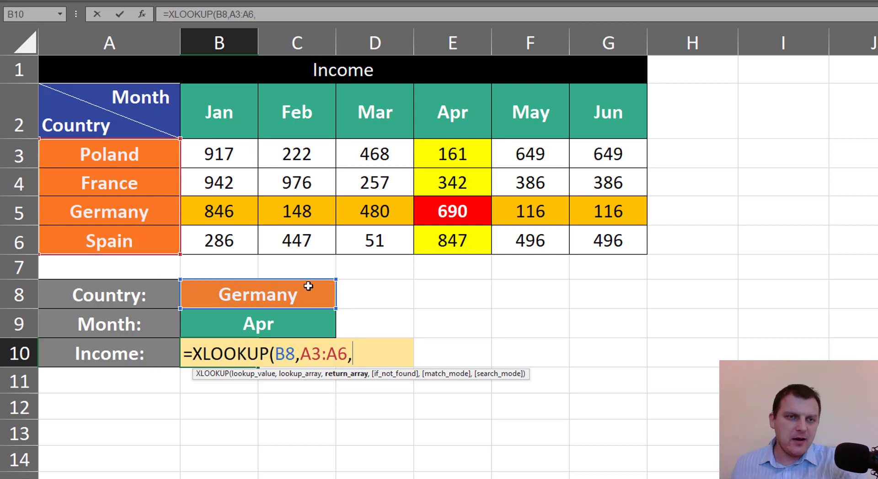
pyautogui.moveTo(234, 148); pyautogui.dragTo(621, 254)
pyautogui.write(')')
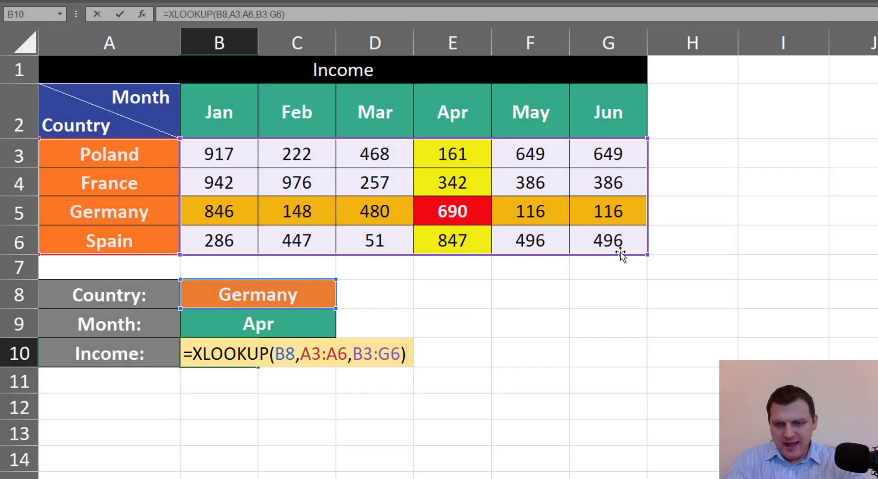
pyautogui.hotkey('ctrl', 'Return')
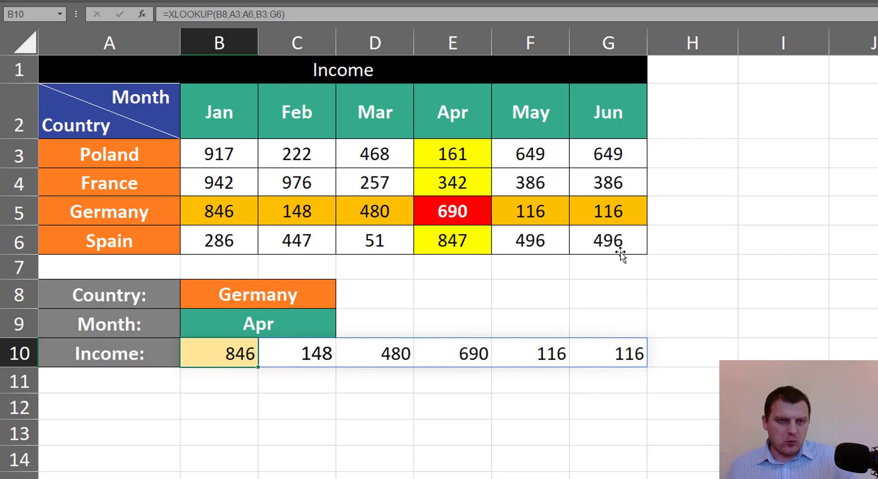
pyautogui.moveTo(210, 352); pyautogui.dragTo(598, 347)
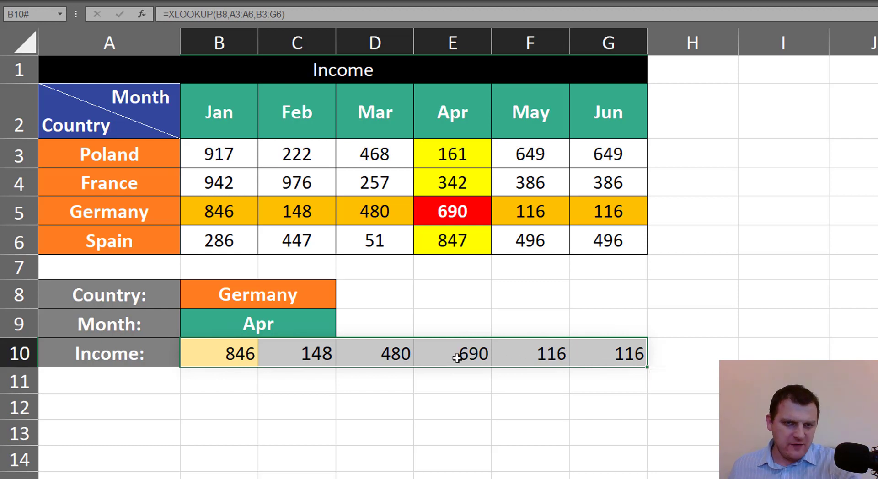
pyautogui.click(457, 357)
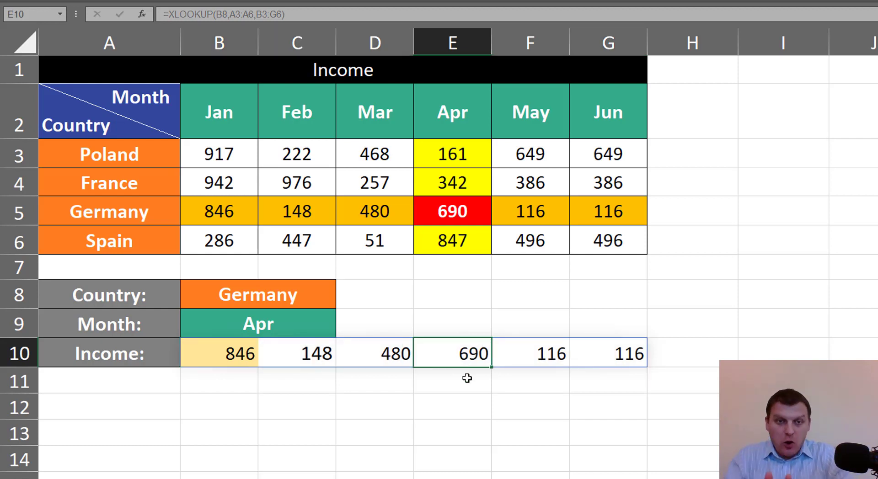
# - Nest B10's formula as the return array of an outer XLOOKUP, making it =XLOOKUP(B9,B2:G2, XLOOKUP(B8,A3:A6,B3:G6))
pyautogui.click(223, 357)
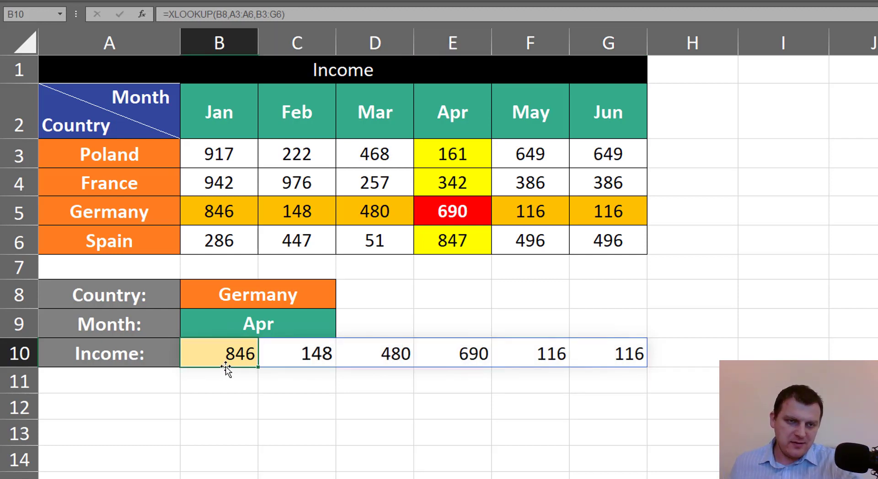
pyautogui.press('F2')
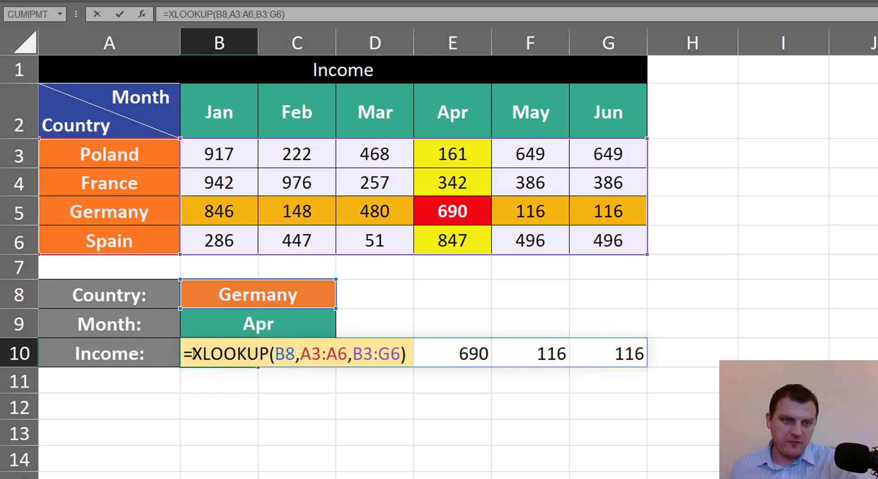
pyautogui.click(195, 354)
pyautogui.write('xl')
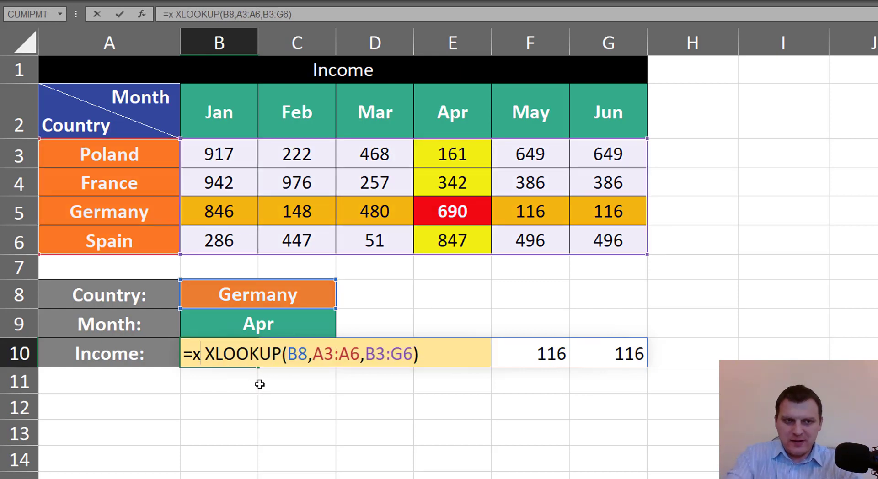
pyautogui.press('Tab')
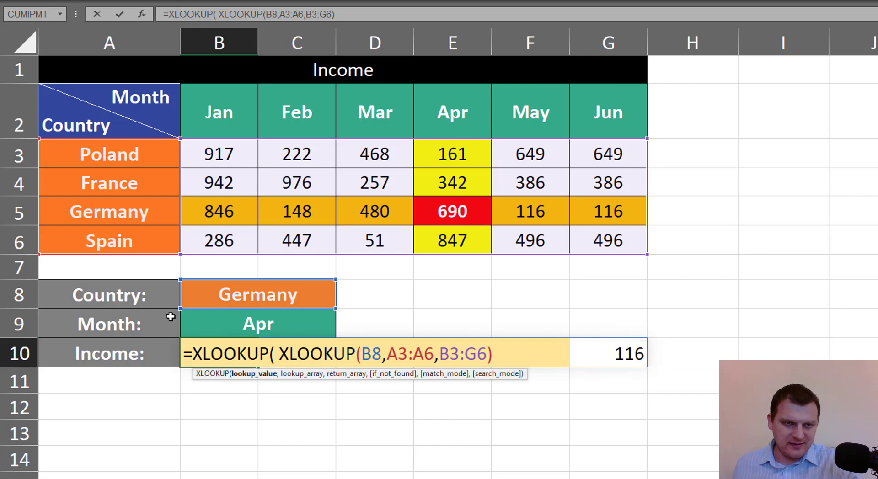
pyautogui.click(219, 323)
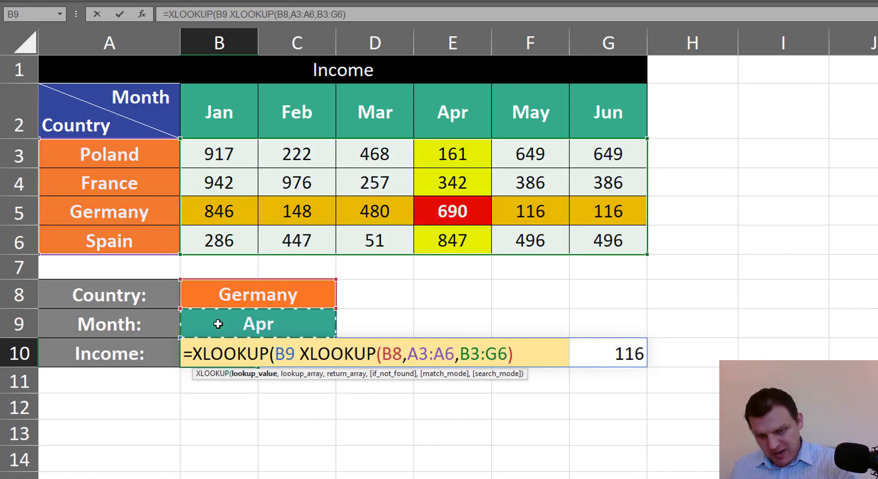
pyautogui.write(',')
pyautogui.moveTo(220, 115); pyautogui.dragTo(589, 122)
pyautogui.write(',')
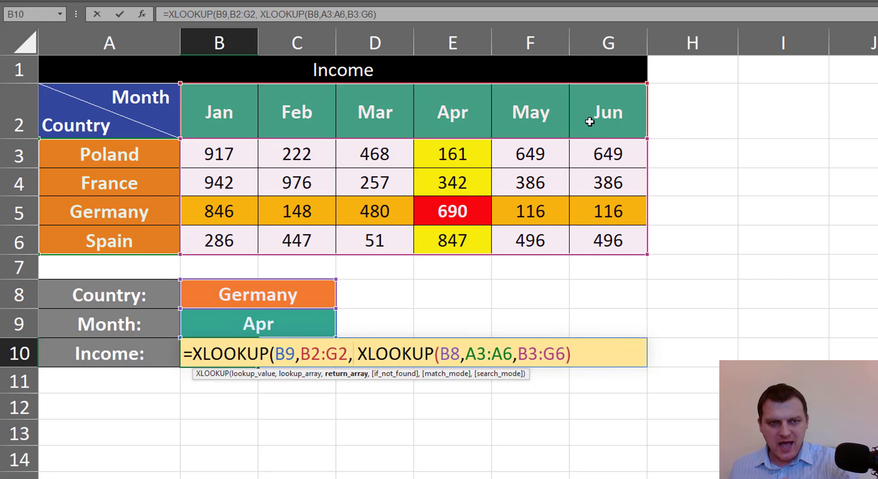
pyautogui.click(347, 374)
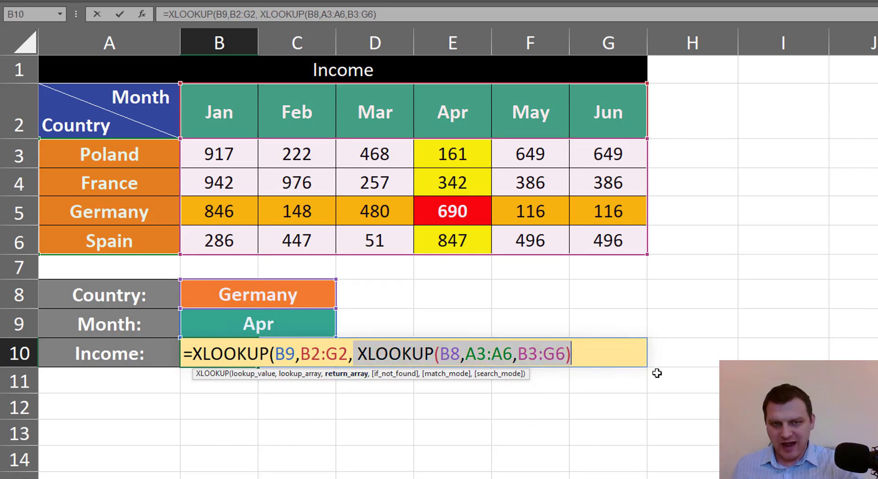
pyautogui.click(589, 353)
pyautogui.write(')')
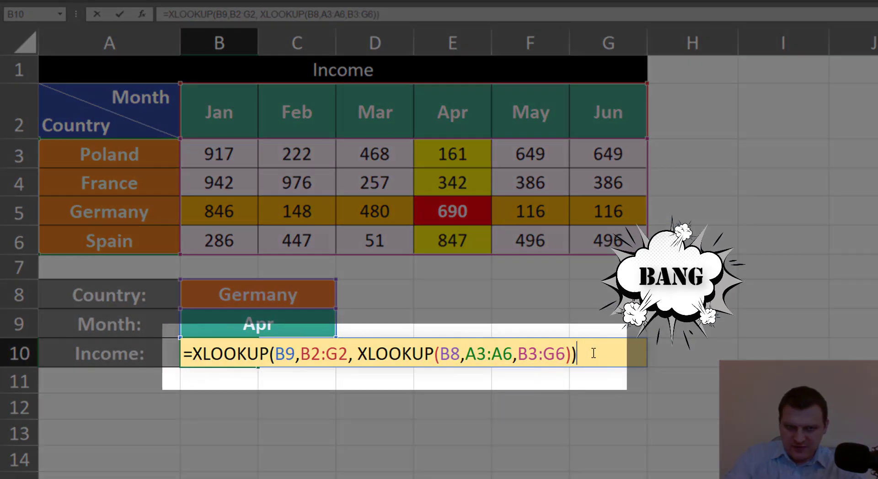
pyautogui.hotkey('ctrl', 'Return')
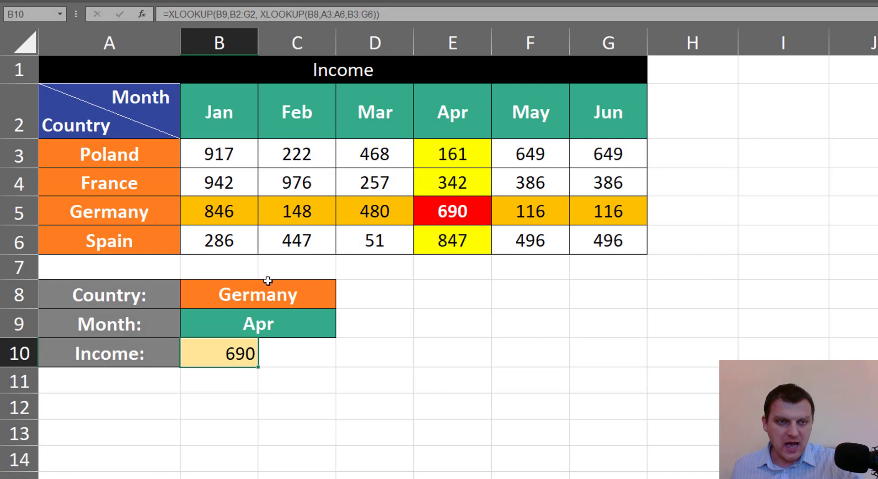
# - Set the lookup country to France and the lookup month to Mar to test the nested XLOOKUP formula
pyautogui.click(234, 292)
pyautogui.click(341, 303)
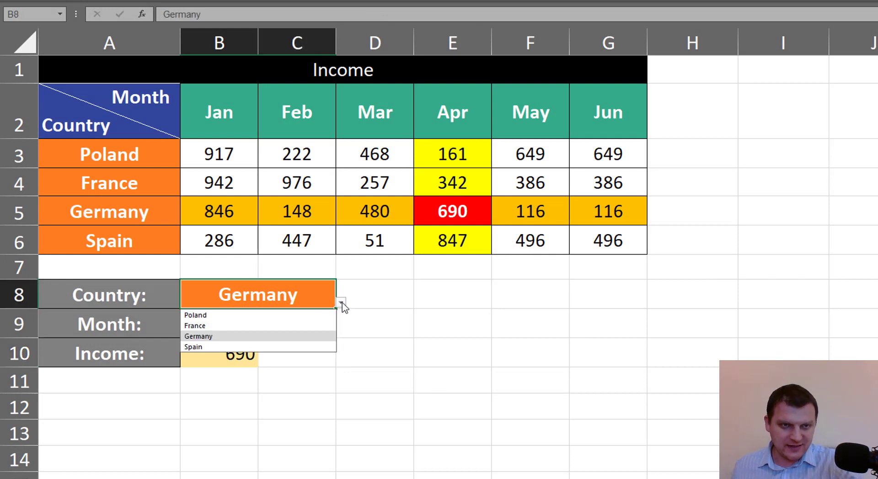
pyautogui.click(280, 325)
pyautogui.click(316, 330)
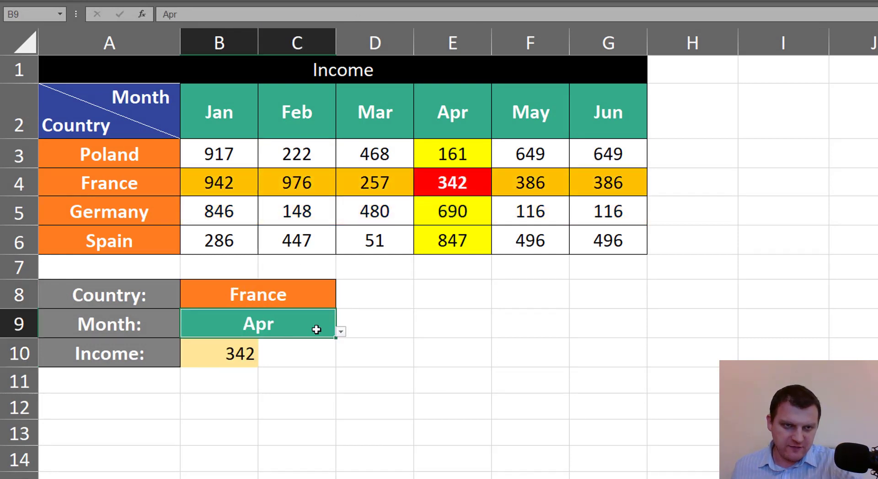
pyautogui.click(342, 336)
pyautogui.click(303, 363)
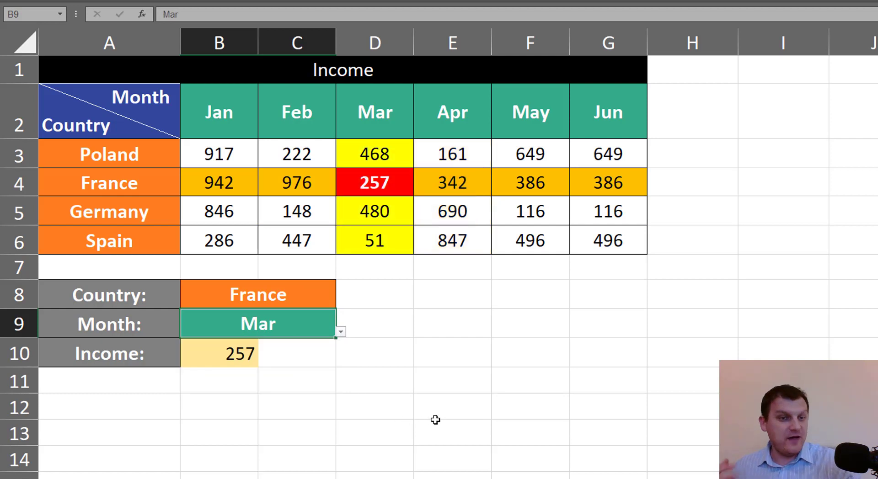
# - Compare the nested XLOOKUP formula in B10 with the INDEX and MATCH version in B10 of the other example
pyautogui.press('Return')
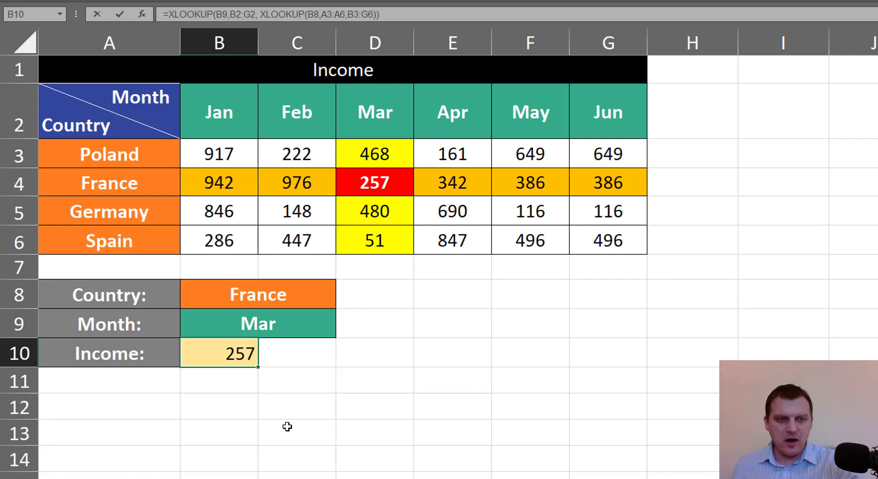
pyautogui.press('F2')
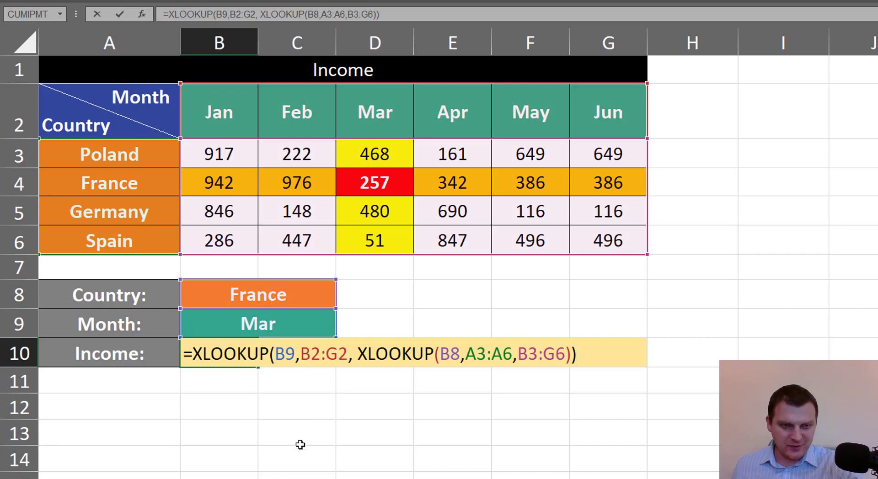
pyautogui.press('Escape')
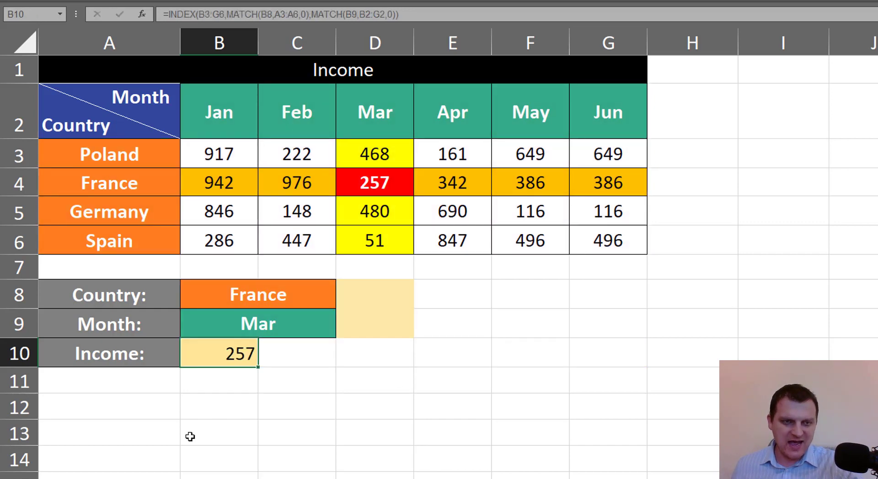
pyautogui.press('F2')
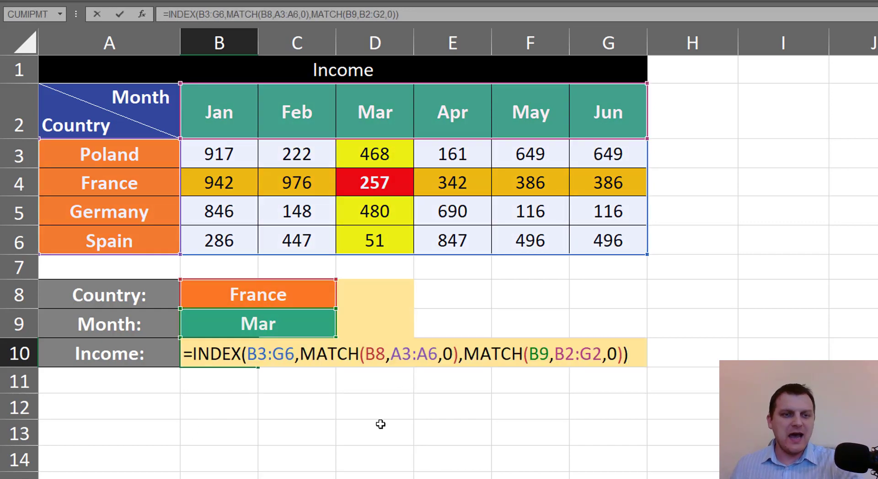